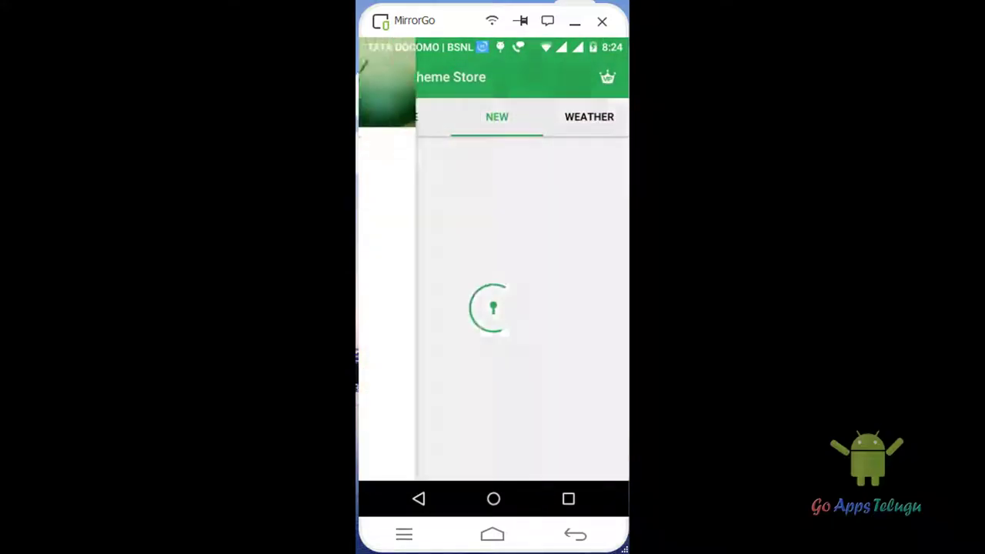
# Step: Open GO Locker's settings from its Theme Store page
pyautogui.click(433, 248)
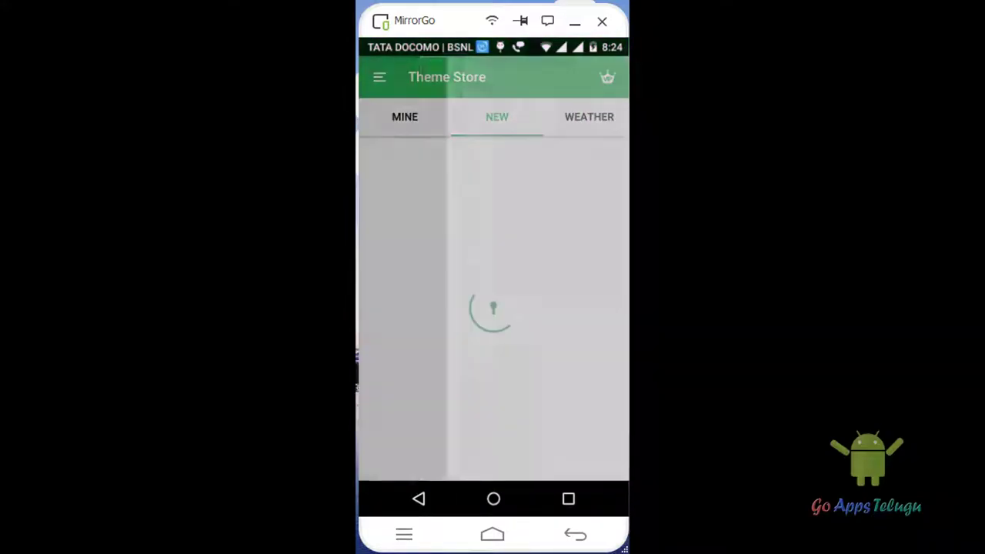
# Step: Enter GO Locker's Security options and confirm the saved unlock pattern
pyautogui.scroll(-2, 493, 292)
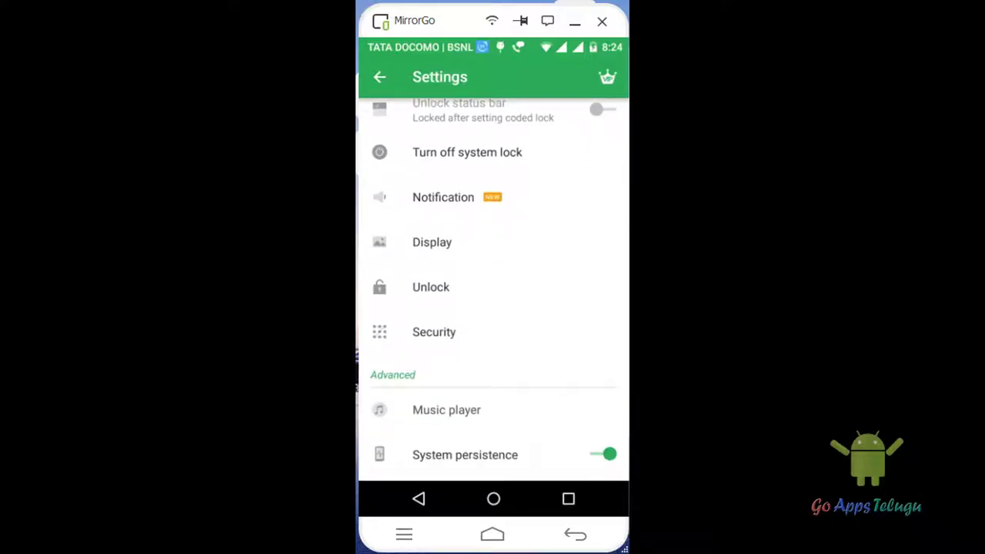
pyautogui.click(434, 332)
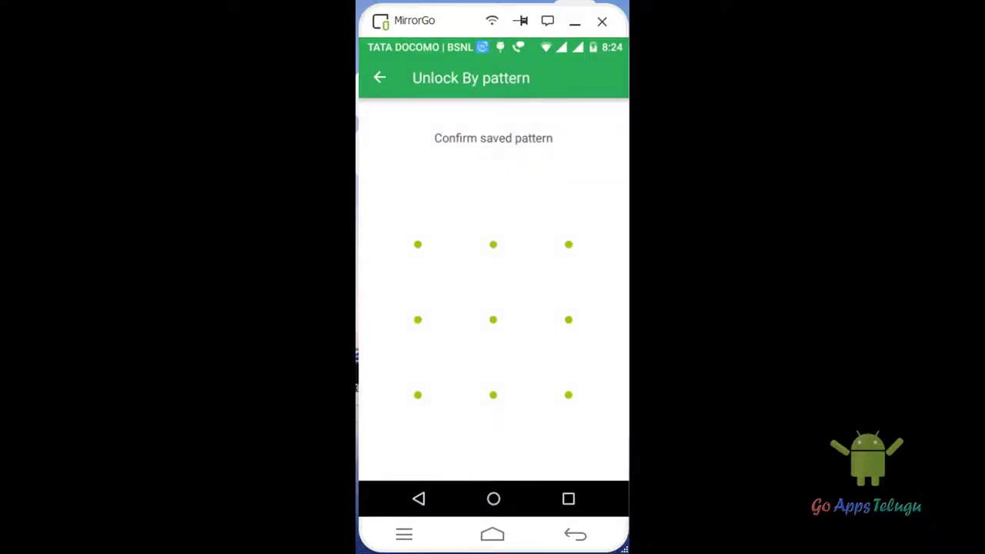
pyautogui.moveTo(568, 244); pyautogui.dragTo(493, 395)
pyautogui.scroll(-1, 493, 292)
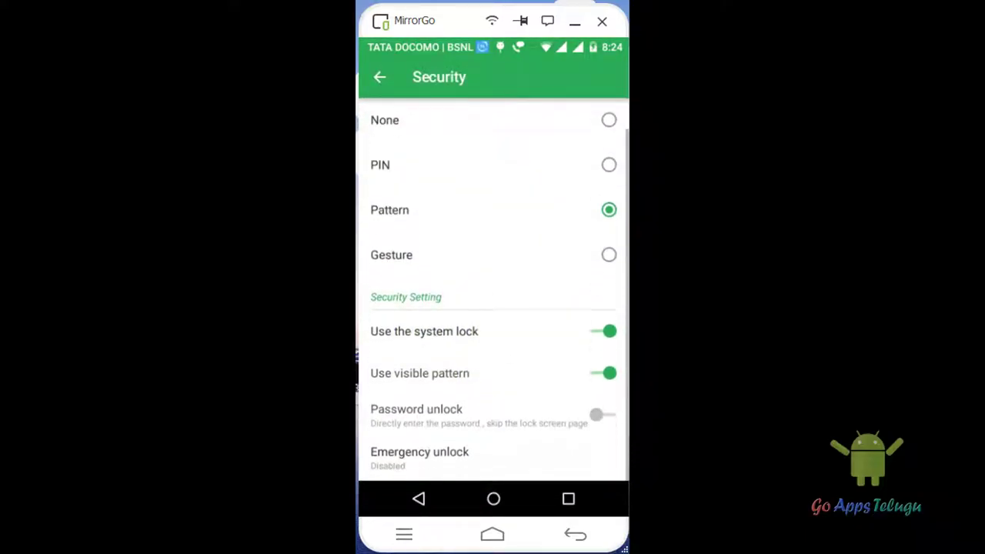
pyautogui.scroll(1, 494, 292)
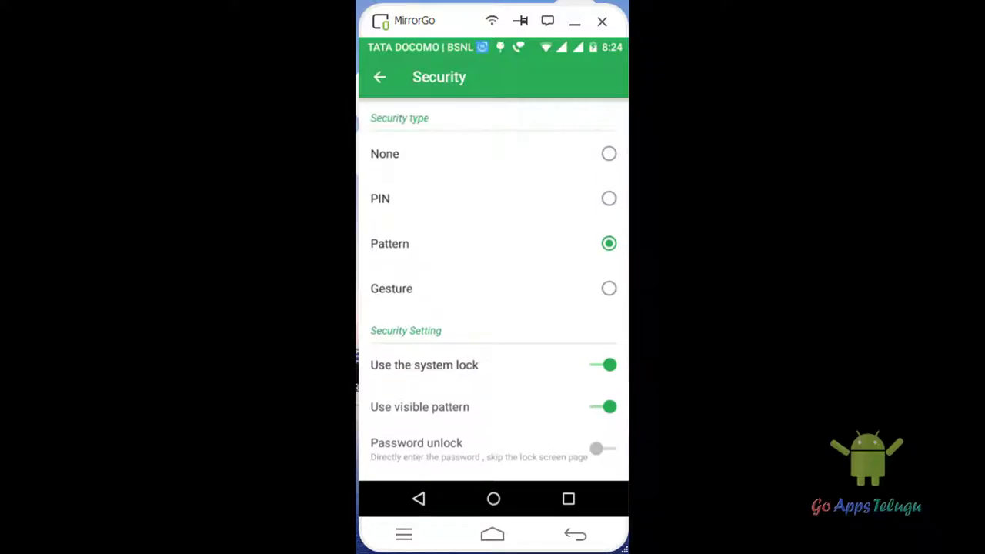
# Step: Set the new top-right-to-bottom-middle pattern, confirm it, and dismiss the email notice
pyautogui.click(389, 243)
pyautogui.moveTo(568, 219)
pyautogui.mouseDown()
pyautogui.moveTo(417, 370)
pyautogui.moveTo(493, 370)
pyautogui.mouseUp()
pyautogui.click(556, 450)
pyautogui.moveTo(568, 219); pyautogui.dragTo(493, 369)
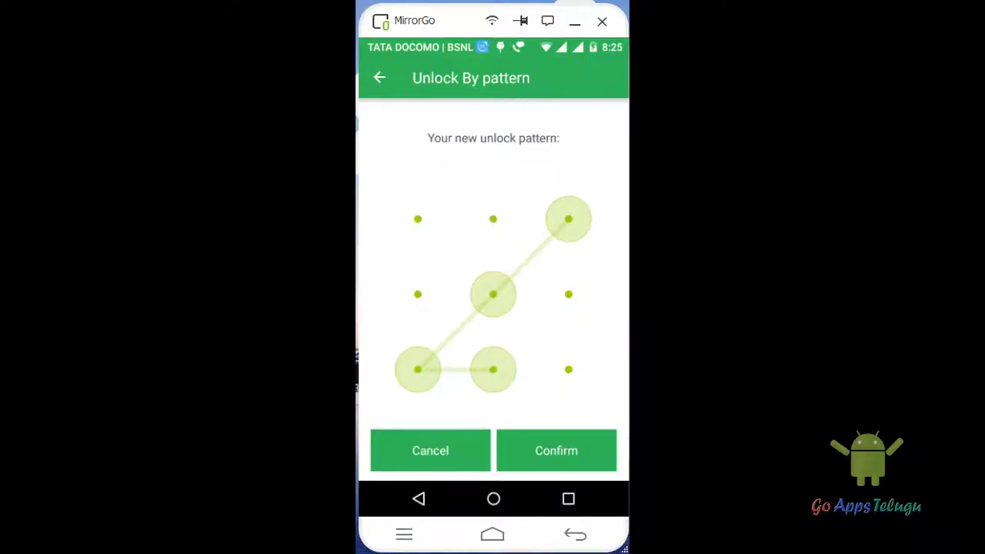
pyautogui.click(557, 450)
pyautogui.click(440, 346)
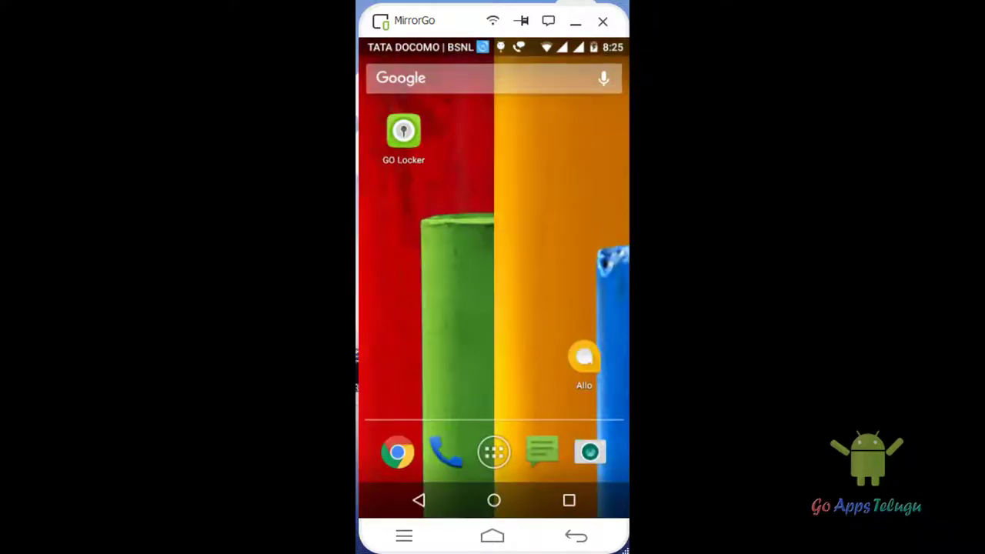
# Step: Open the phone's app drawer listing all installed apps
pyautogui.click(493, 453)
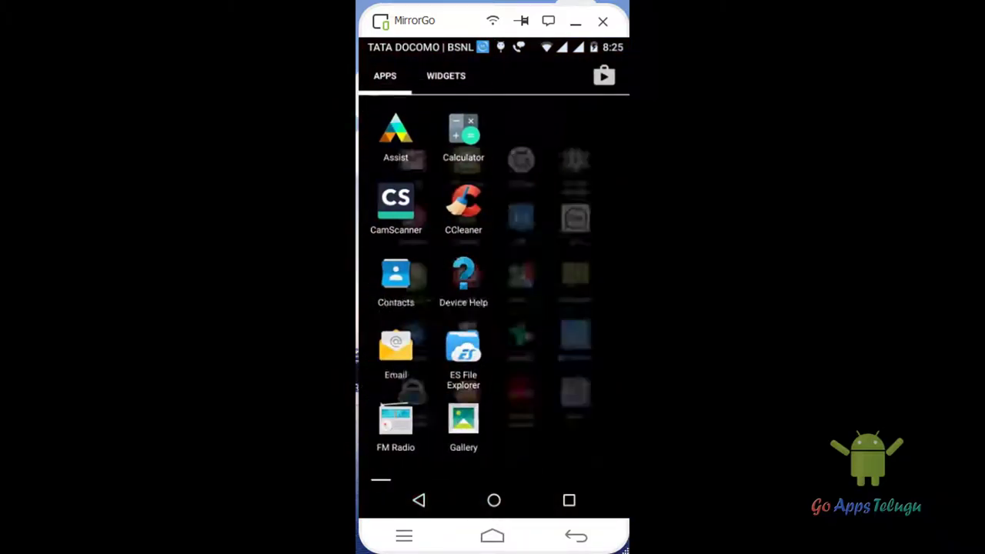
# Step: Go to Android Settings > Security > Screen lock and confirm with the current pattern
pyautogui.moveTo(585, 293); pyautogui.dragTo(400, 292)
pyautogui.click(594, 201)
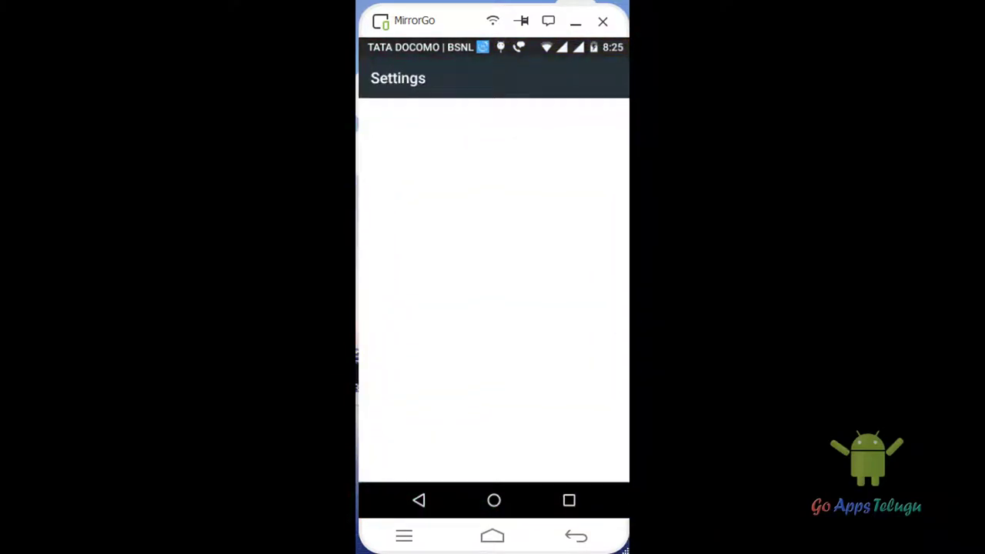
pyautogui.scroll(-5, 493, 299)
pyautogui.scroll(-5, 493, 298)
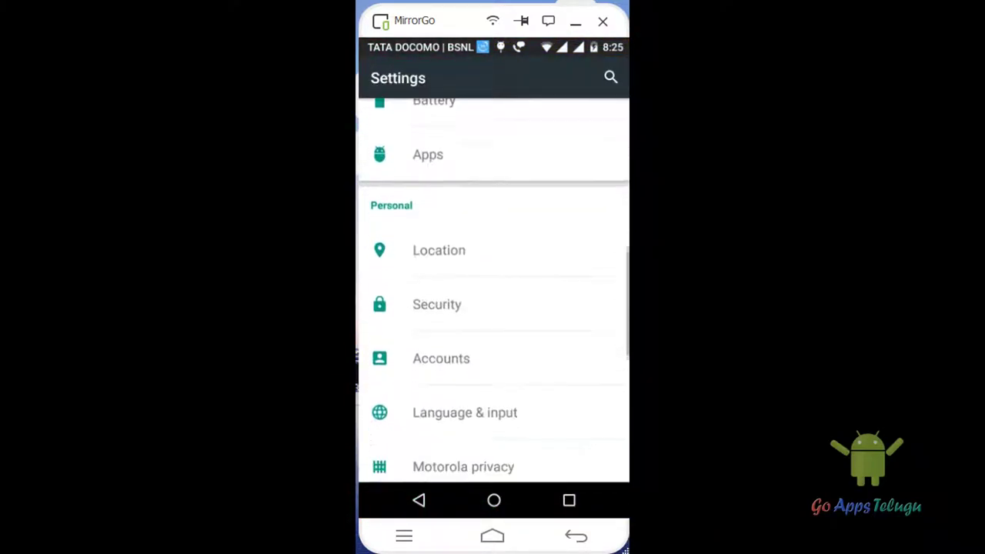
pyautogui.click(436, 293)
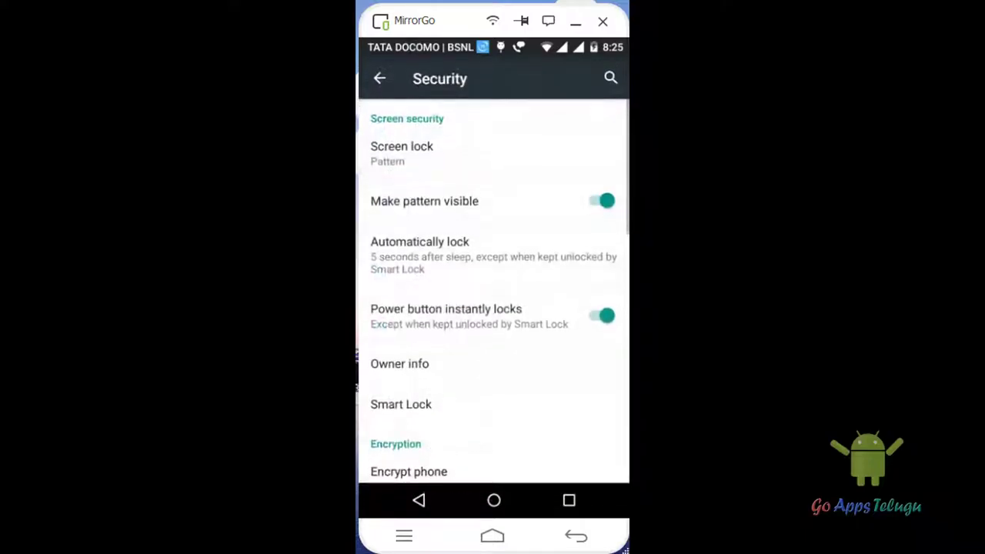
pyautogui.click(402, 153)
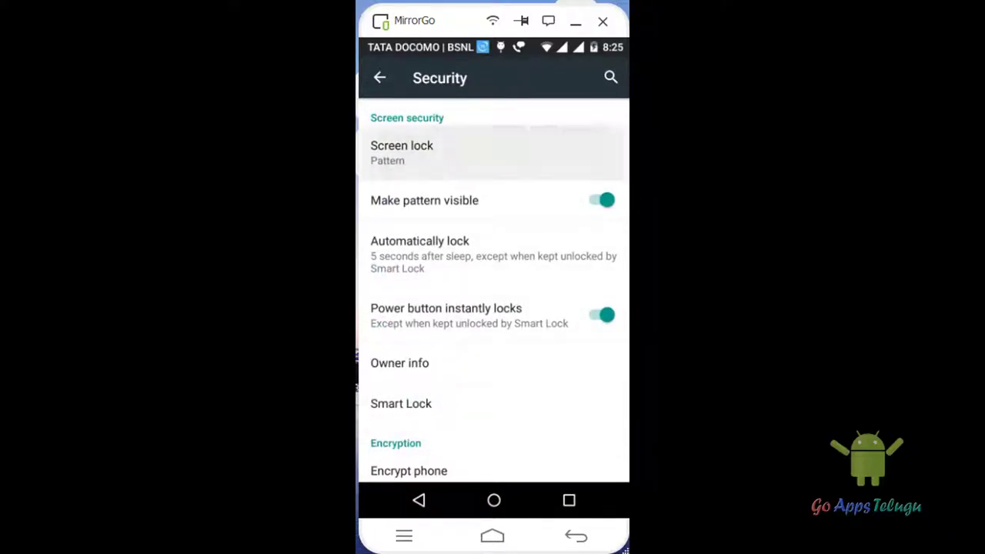
pyautogui.moveTo(584, 200)
pyautogui.mouseDown()
pyautogui.moveTo(403, 380)
pyautogui.moveTo(584, 380)
pyautogui.mouseUp()
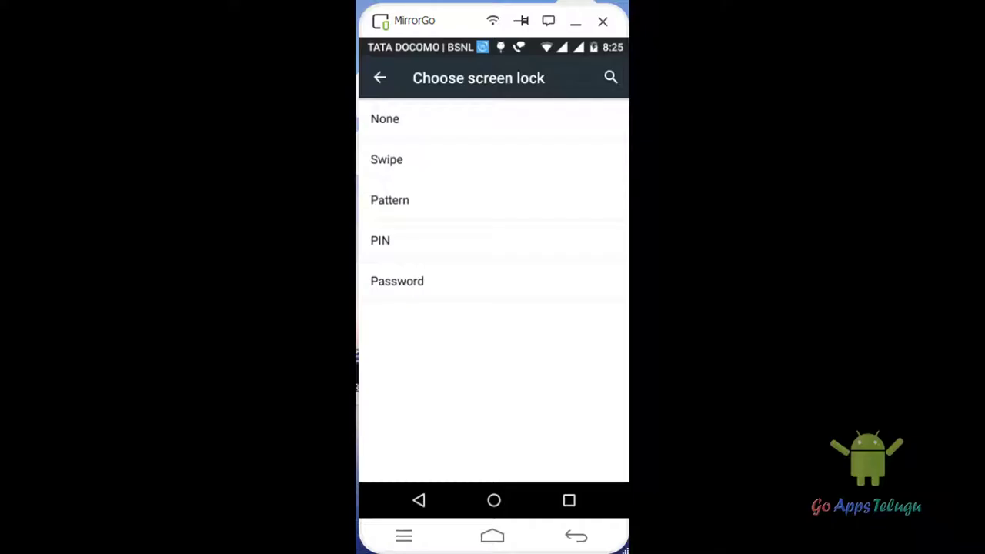
# Step: Leave Android Settings and relaunch GO Locker from the home screen
pyautogui.click(569, 500)
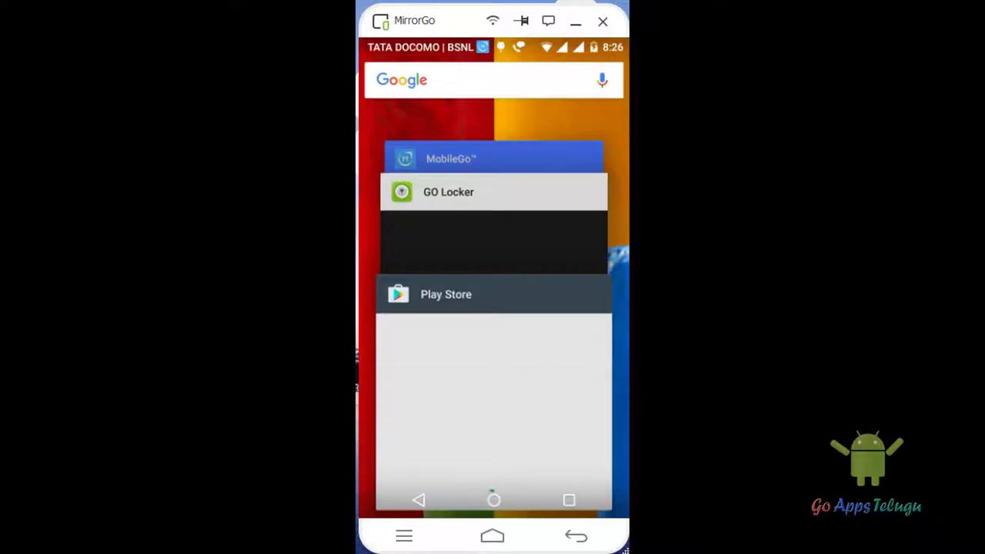
pyautogui.click(493, 500)
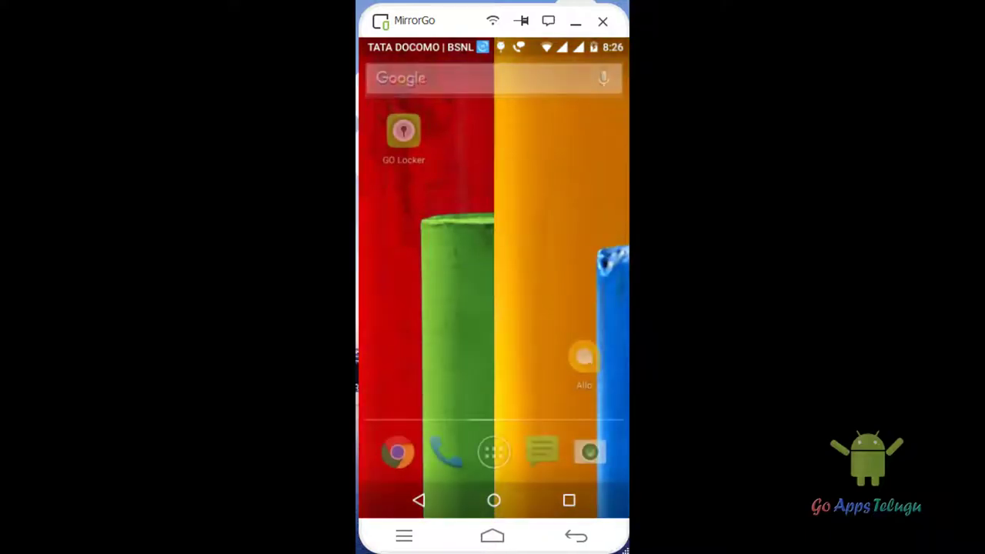
pyautogui.click(403, 130)
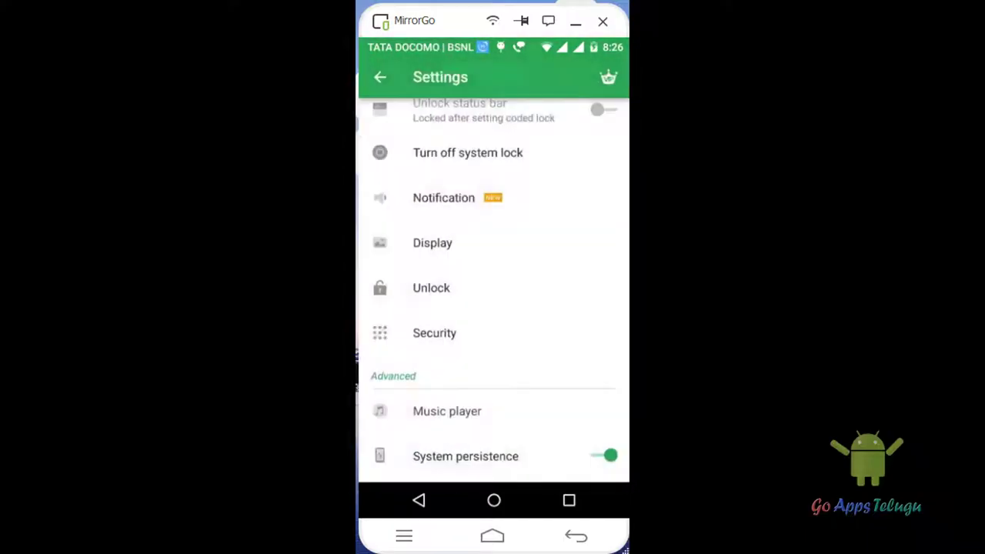
# Step: Confirm the saved pattern in Security and switch off 'Use the system lock'
pyautogui.click(434, 333)
pyautogui.moveTo(567, 244); pyautogui.dragTo(492, 396)
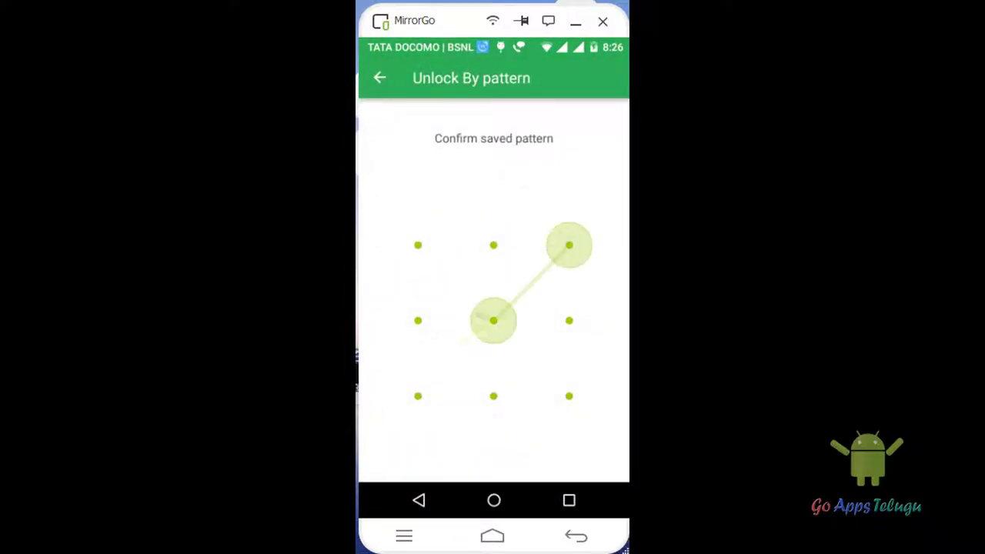
pyautogui.scroll(-1, 493, 292)
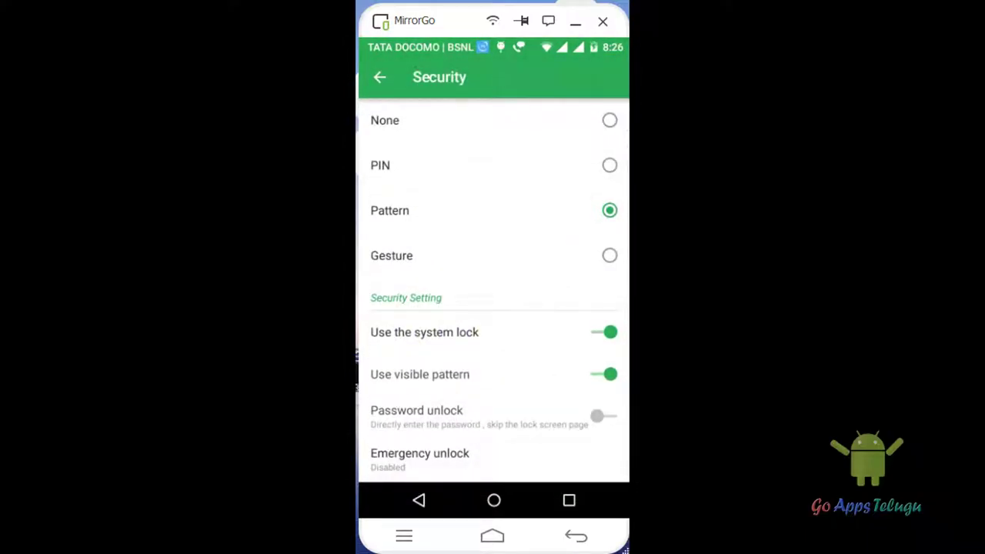
pyautogui.click(467, 333)
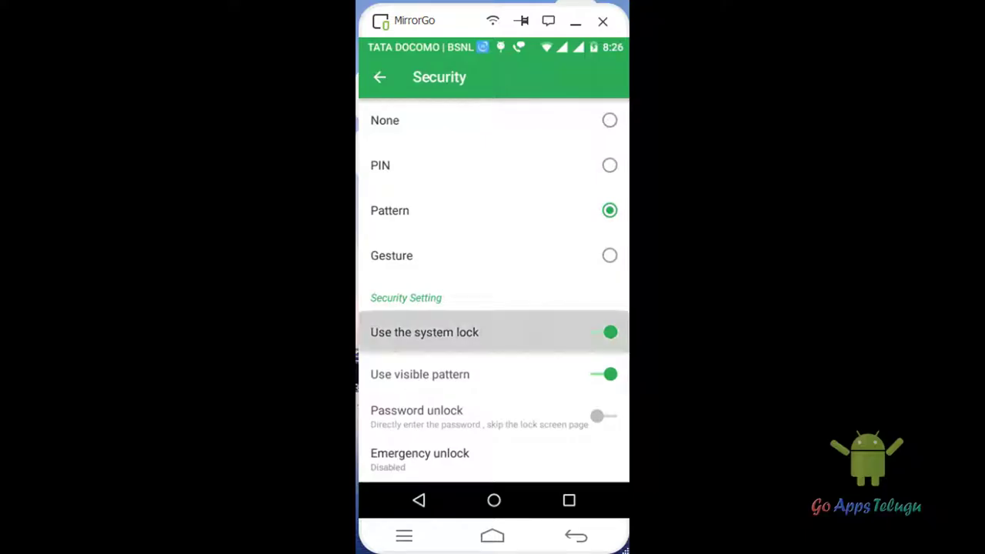
pyautogui.click(419, 500)
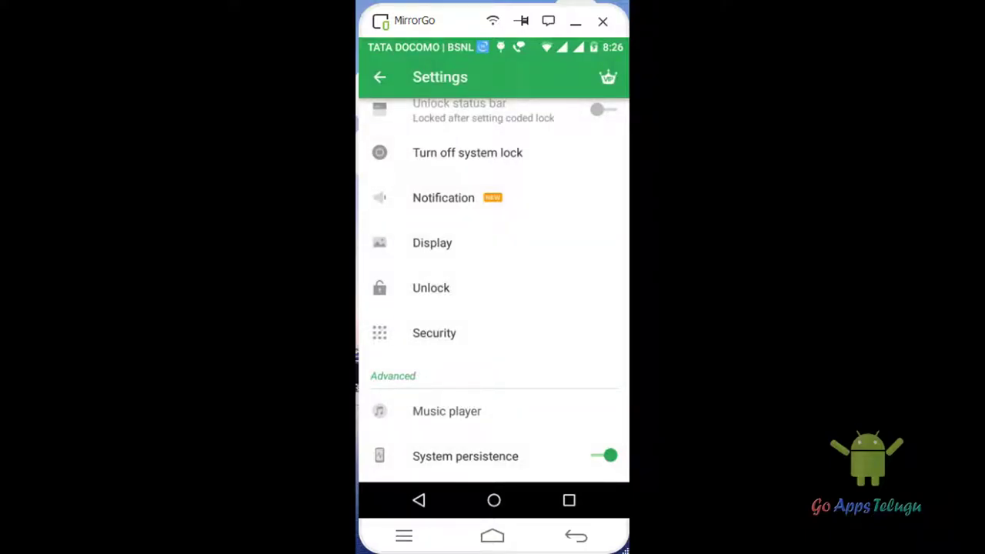
# Step: Close Settings from recents and return to GO Locker's settings list
pyautogui.click(568, 500)
pyautogui.moveTo(493, 431); pyautogui.dragTo(623, 431)
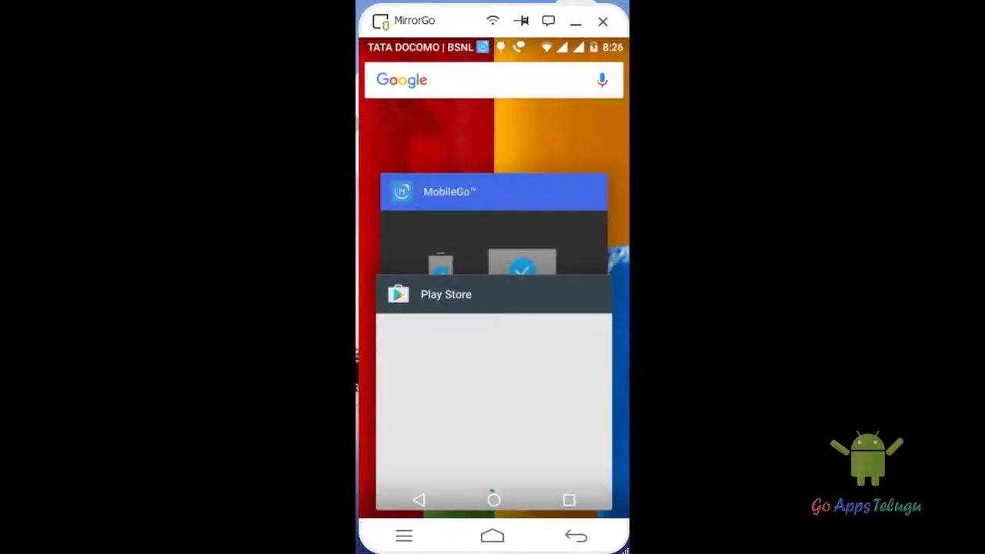
pyautogui.click(494, 501)
pyautogui.click(403, 132)
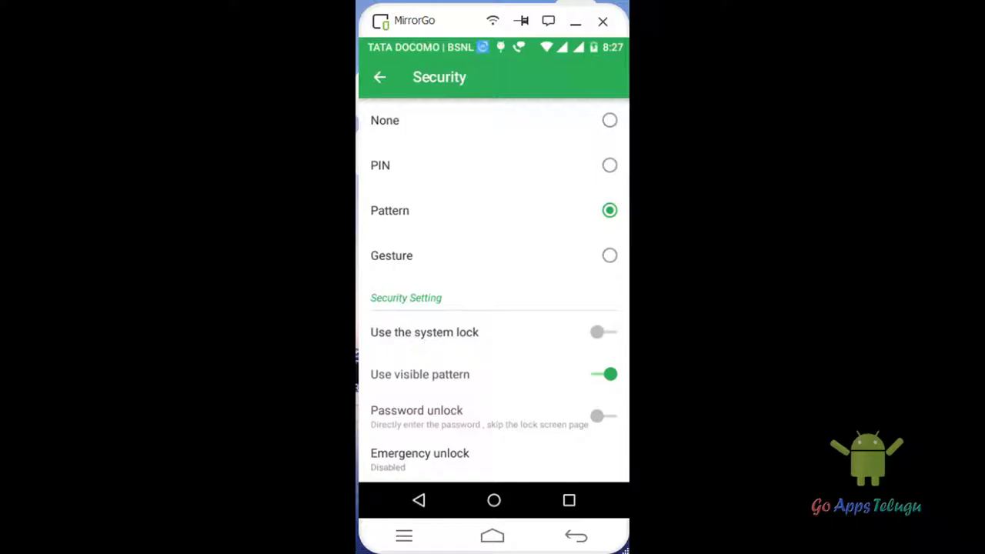
pyautogui.click(419, 500)
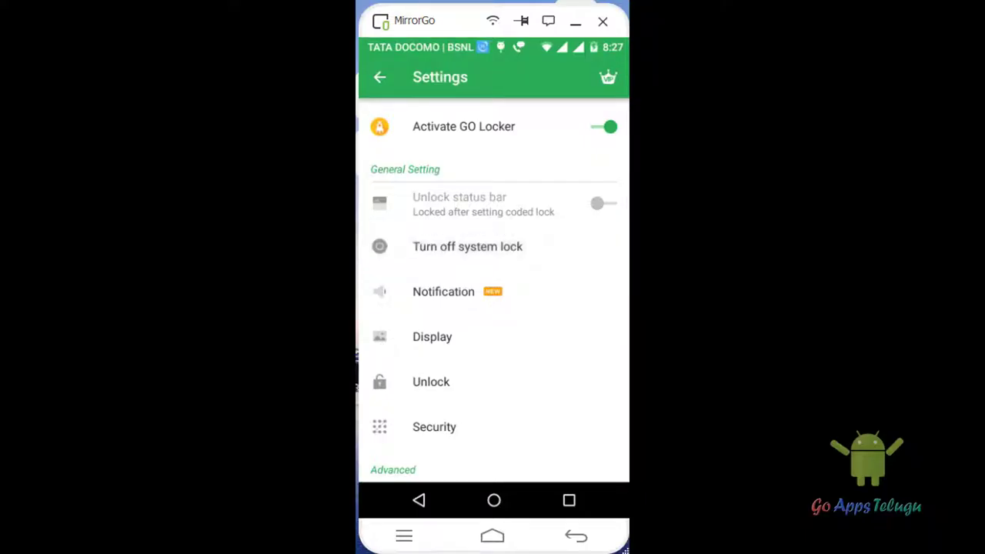
# Step: Use 'Turn off system lock', confirm the pattern, and set the screen lock to None
pyautogui.click(434, 426)
pyautogui.moveTo(584, 199)
pyautogui.mouseDown()
pyautogui.moveTo(493, 289)
pyautogui.moveTo(493, 380)
pyautogui.moveTo(457, 195)
pyautogui.moveTo(582, 347)
pyautogui.moveTo(583, 379)
pyautogui.mouseUp()
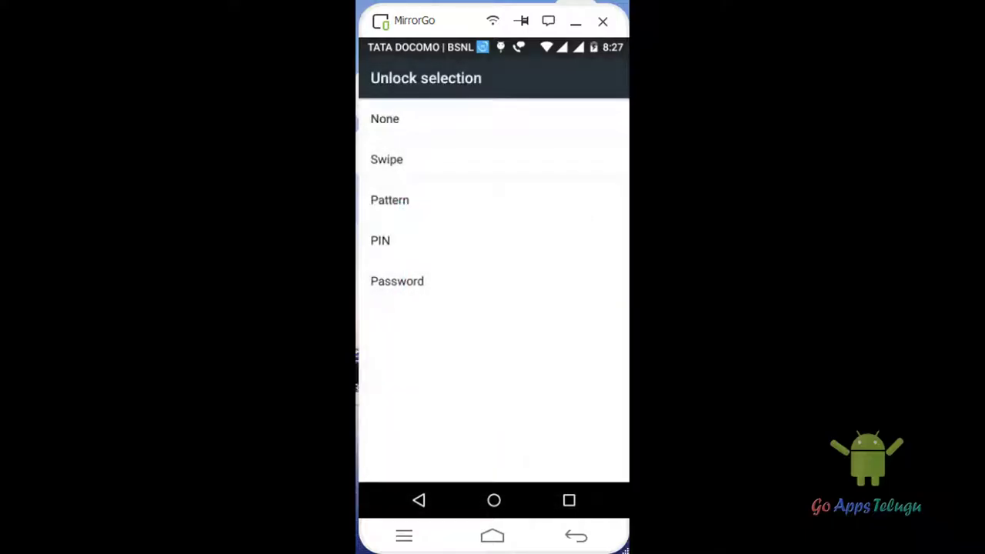
pyautogui.click(498, 118)
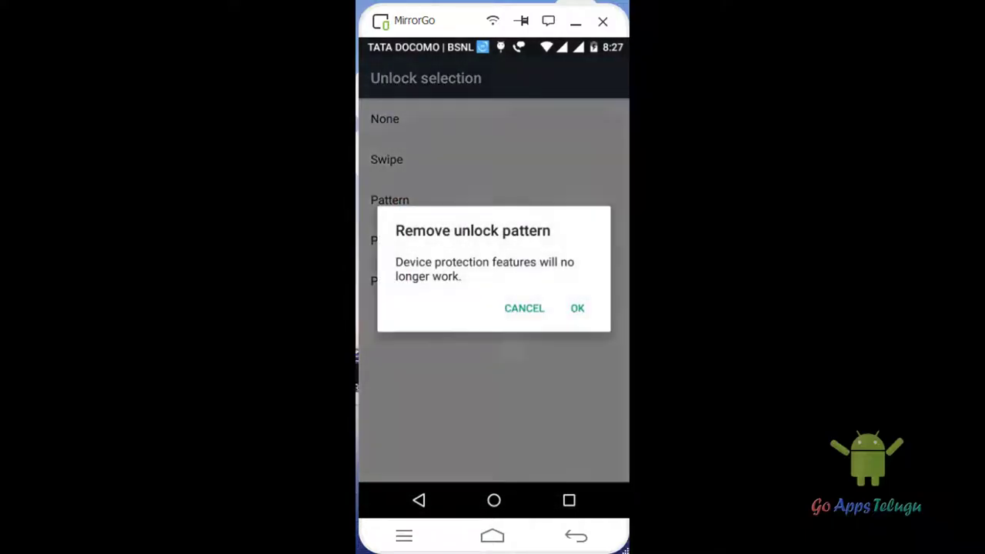
pyautogui.click(577, 308)
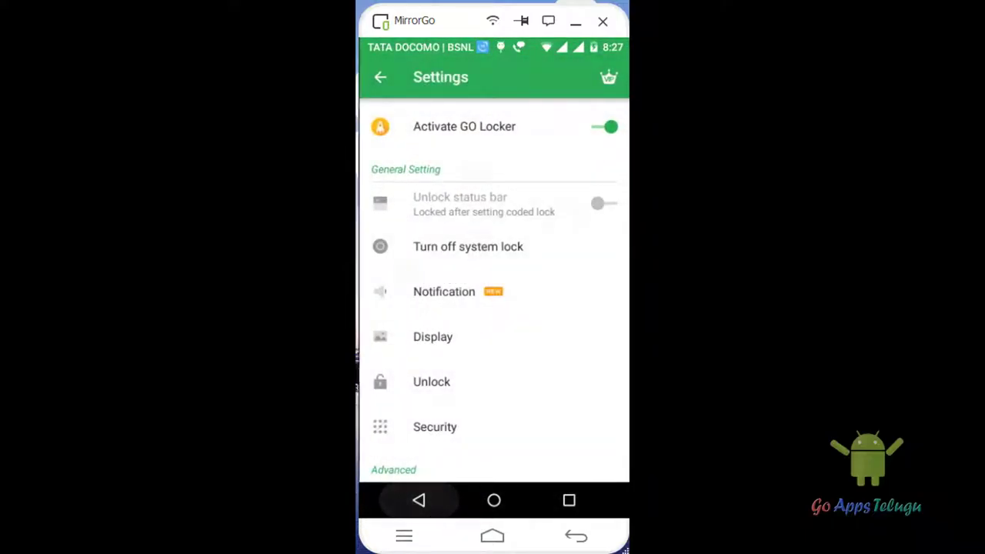
pyautogui.click(419, 500)
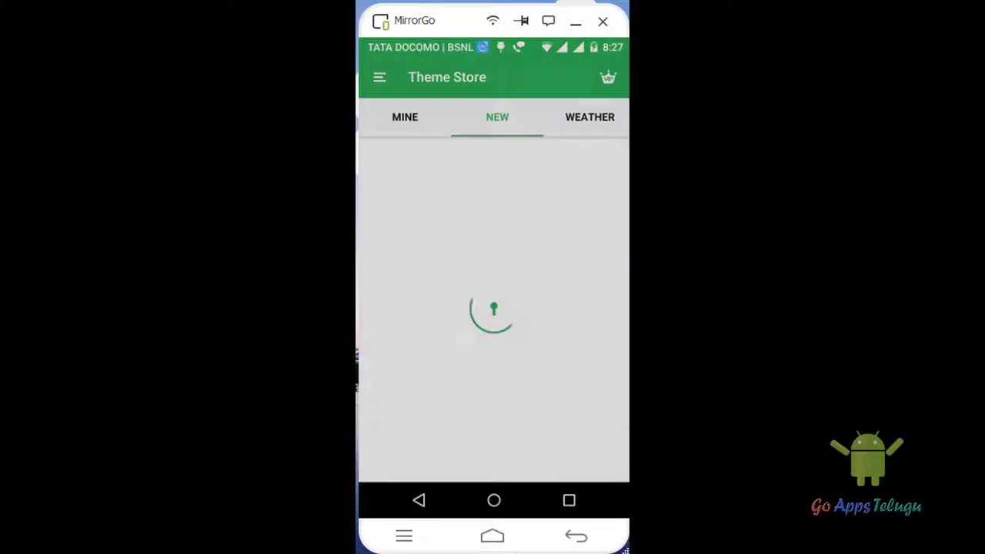